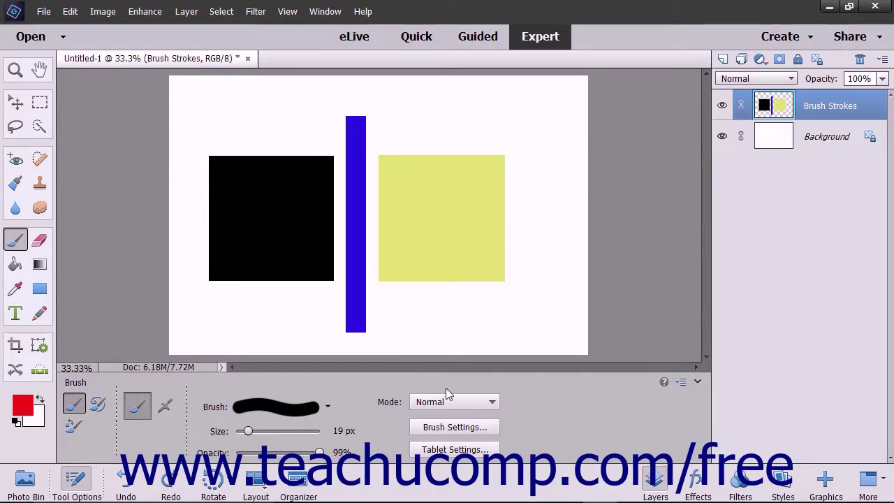
- Paint a red 19 px Normal-mode stroke across the black square, blue bar and yellow square
left_click(493, 403)
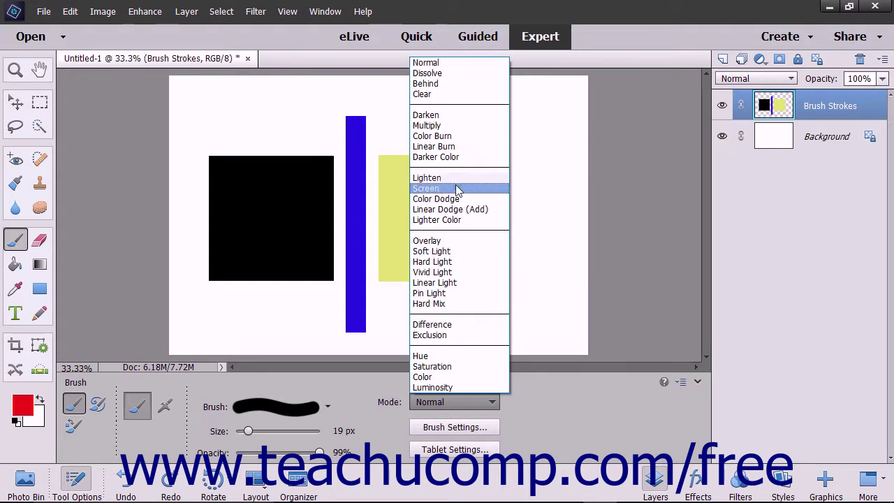
left_click(434, 66)
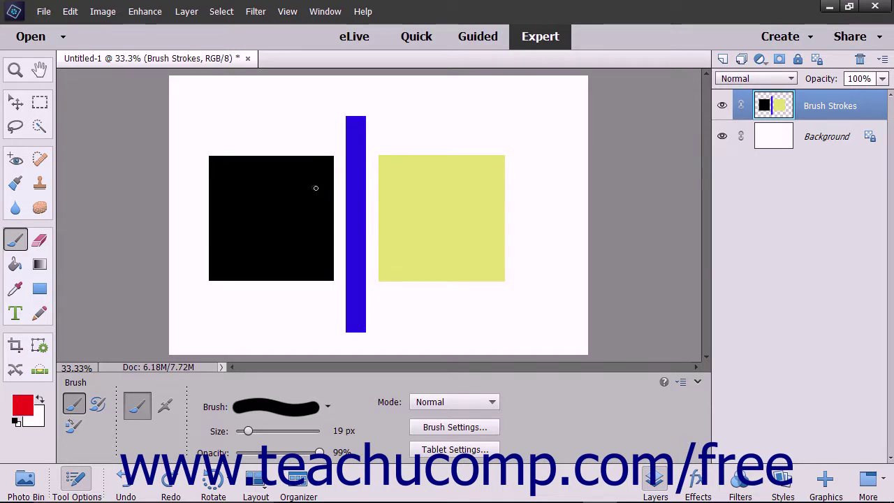
left_click_drag(199, 169, 522, 176)
- Undo the Normal stroke and paint a red Dissolve-mode stroke across the shapes
key("ctrl+z")
left_click(475, 400)
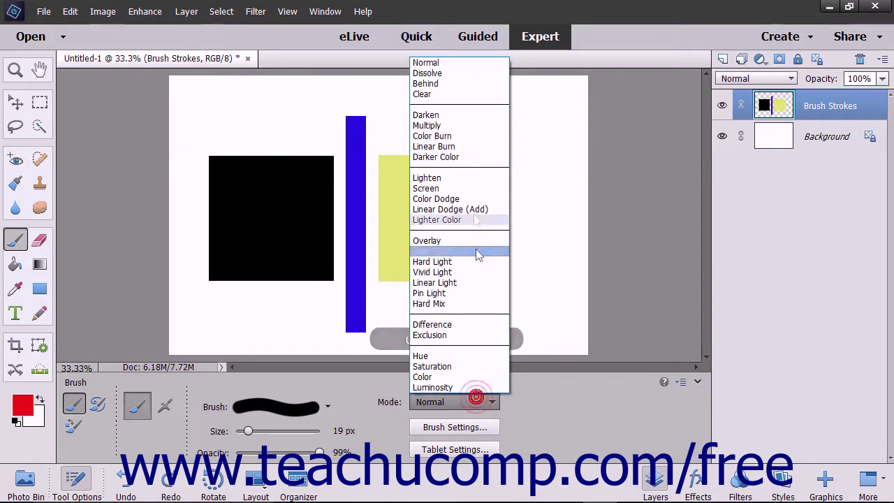
left_click(441, 75)
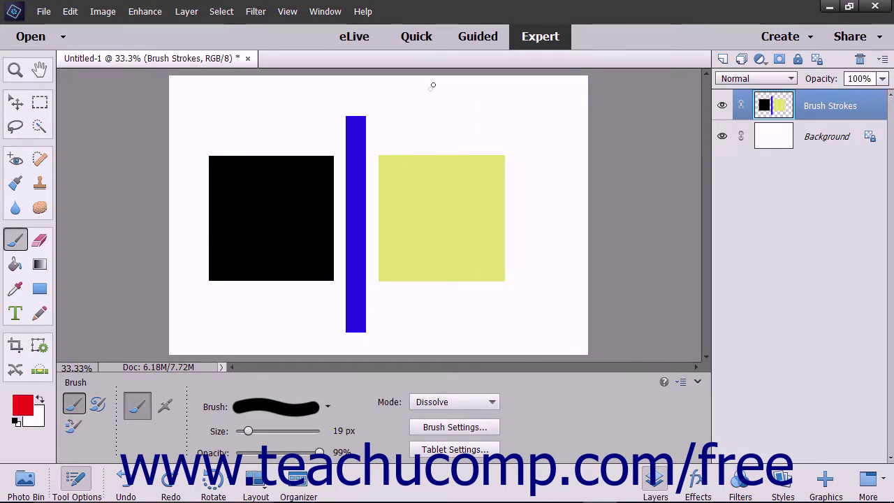
mouse_move(186, 184)
left_mouse_down()
mouse_move(276, 197)
mouse_move(513, 203)
left_mouse_up()
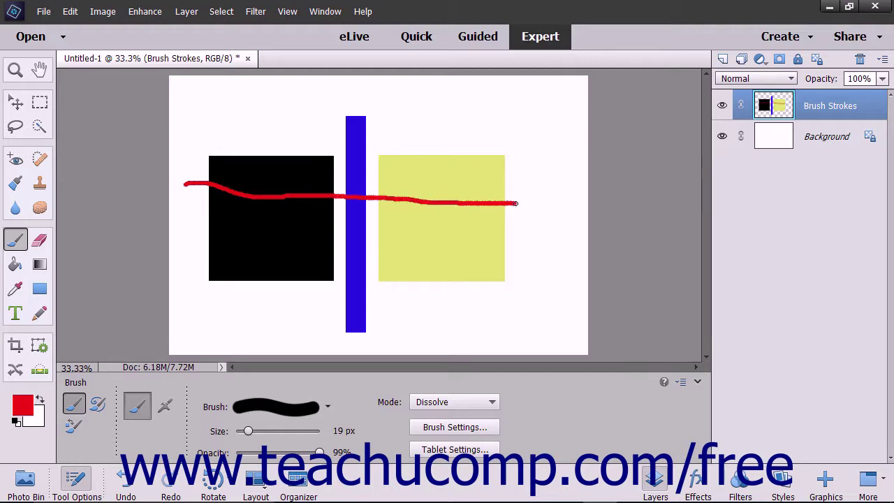
- Replace the Dissolve stroke with a red stroke painted in Behind mode
key("ctrl+z")
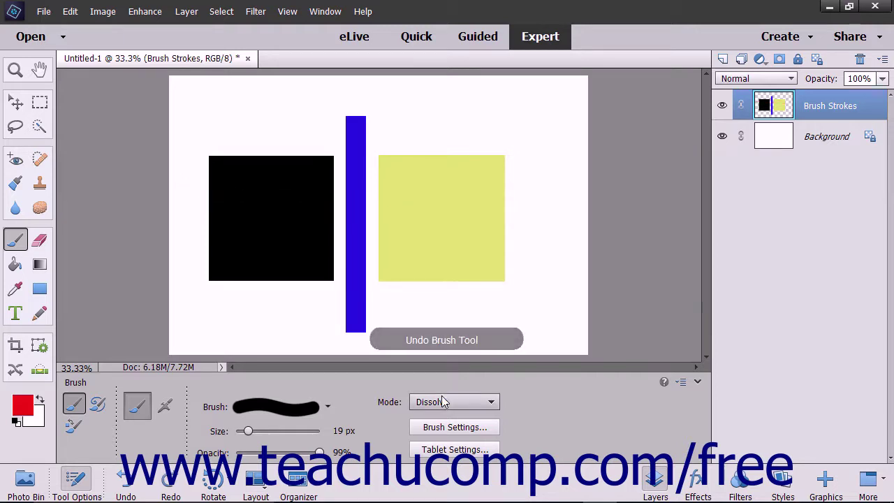
left_click(454, 401)
left_click(449, 83)
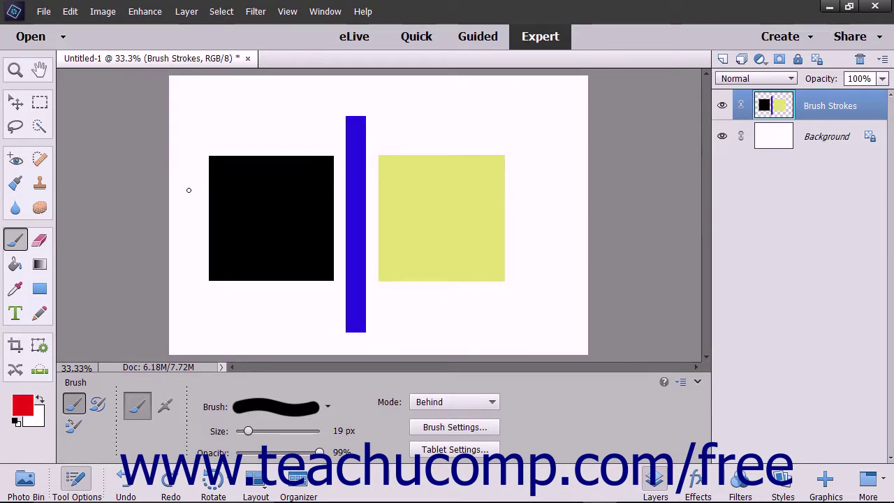
mouse_move(188, 190)
left_mouse_down()
mouse_move(265, 212)
mouse_move(372, 205)
mouse_move(543, 210)
left_mouse_up()
- Undo the Behind stroke and erase a thin Clear-mode line into the black square
key("ctrl+z")
left_click(449, 403)
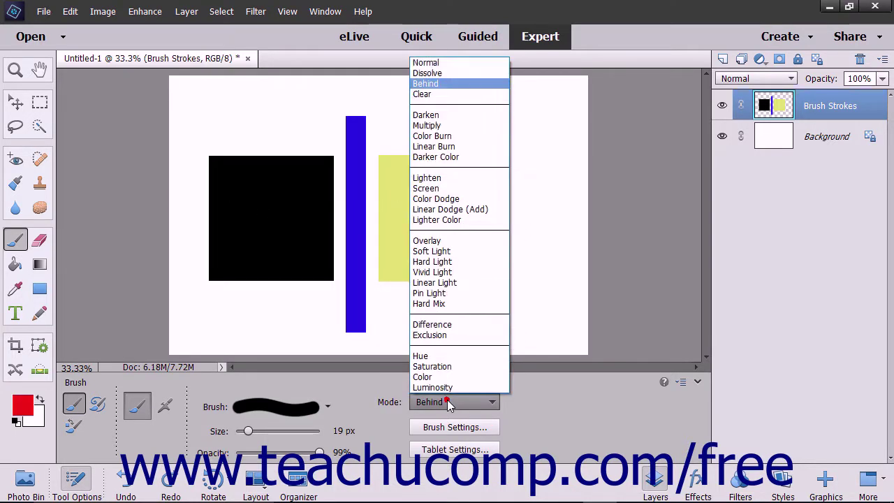
left_click(440, 94)
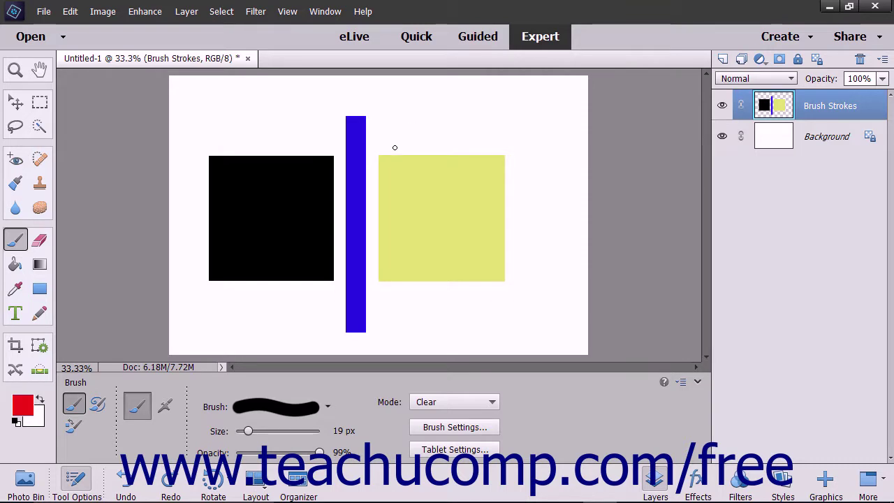
left_click_drag(177, 201, 508, 208)
- Undo the Clear erase and paint a red Darken-mode stroke across the shapes
key("ctrl+z")
left_click(454, 402)
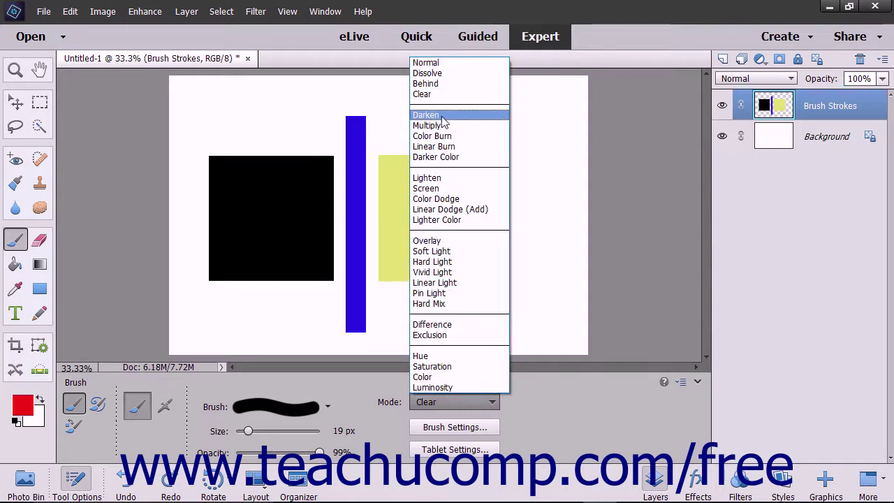
left_click(440, 116)
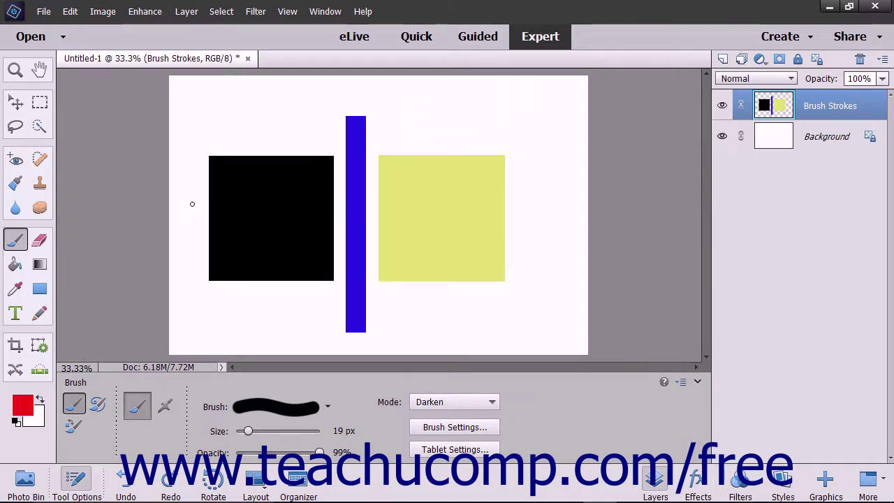
left_click_drag(193, 204, 517, 211)
- Replace it with a red Multiply-mode stroke across the black square, blue bar and yellow square
key("ctrl+z")
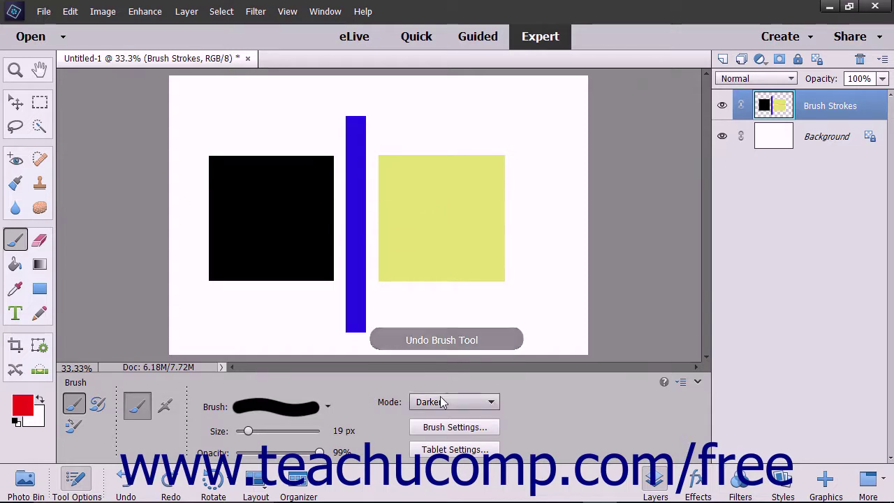
left_click(443, 401)
left_click(437, 125)
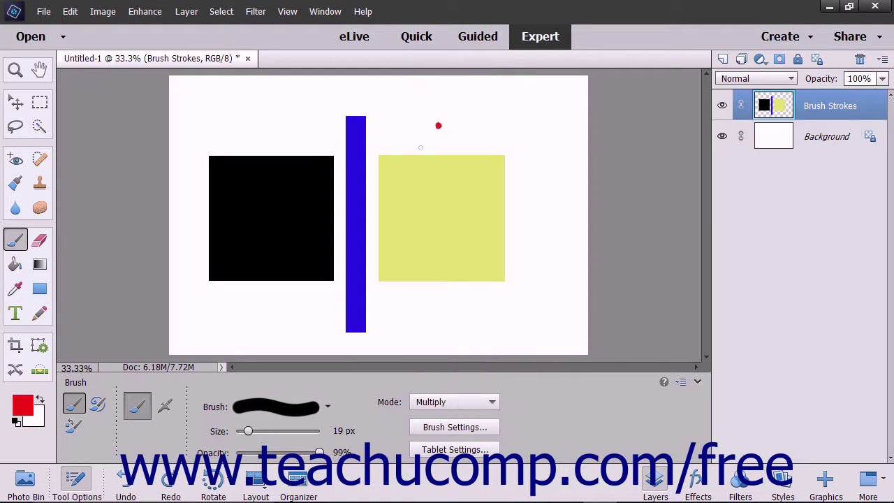
left_click_drag(191, 202, 245, 202)
mouse_move(305, 210)
left_mouse_down()
mouse_move(397, 204)
mouse_move(516, 220)
left_mouse_up()
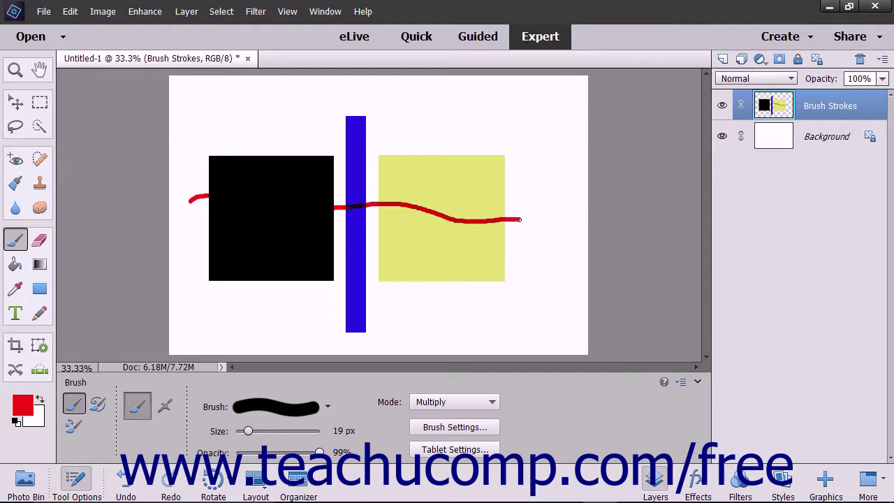
- Undo the Multiply stroke and paint a red Color Burn stroke across the shapes
key("ctrl+z")
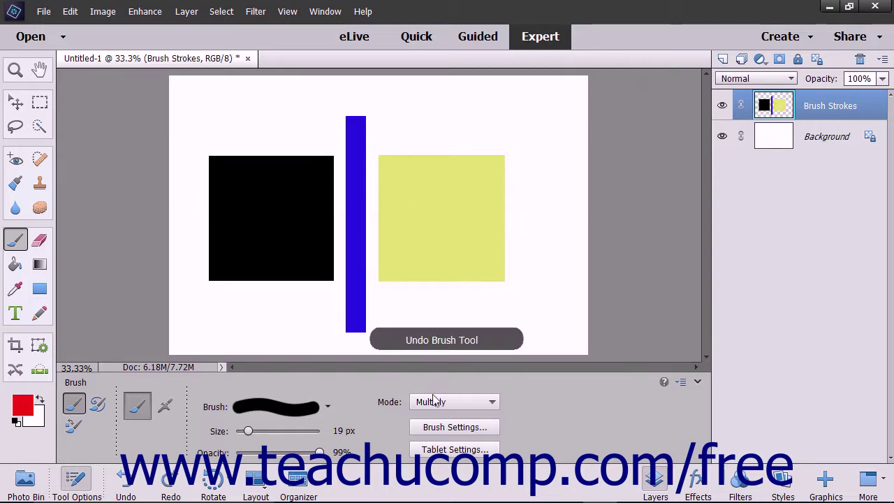
left_click(433, 402)
left_click(429, 136)
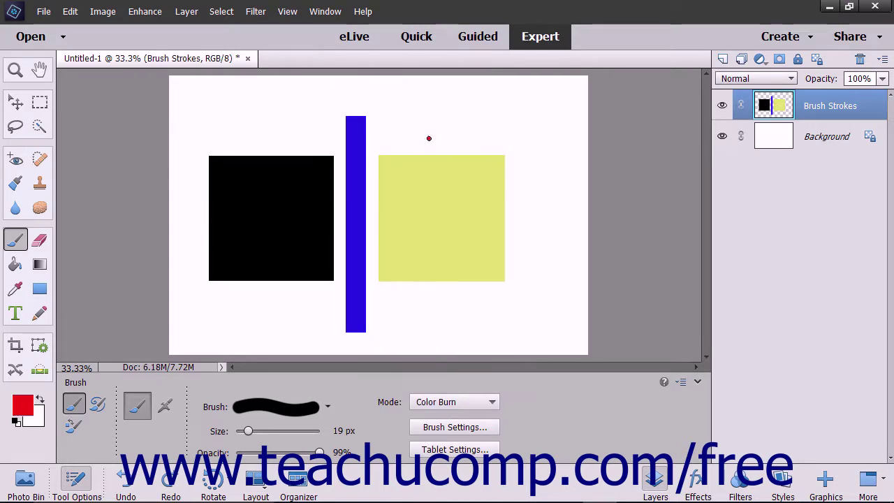
mouse_move(194, 207)
left_mouse_down()
mouse_move(260, 218)
mouse_move(475, 227)
left_mouse_up()
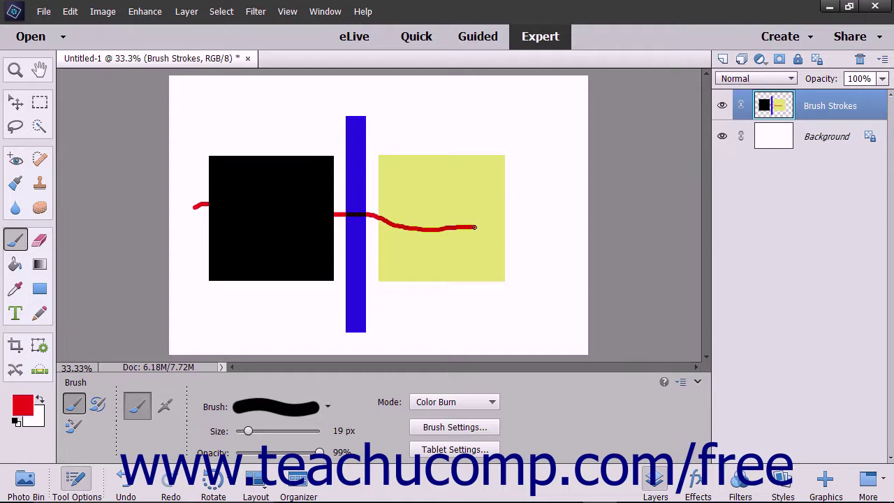
- Replace the Color Burn stroke with a red Linear Burn stroke
key("ctrl+z")
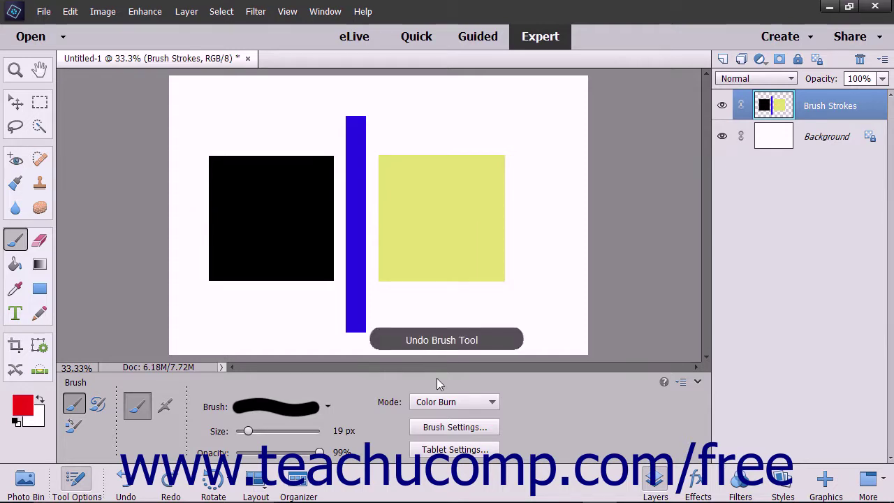
left_click(447, 402)
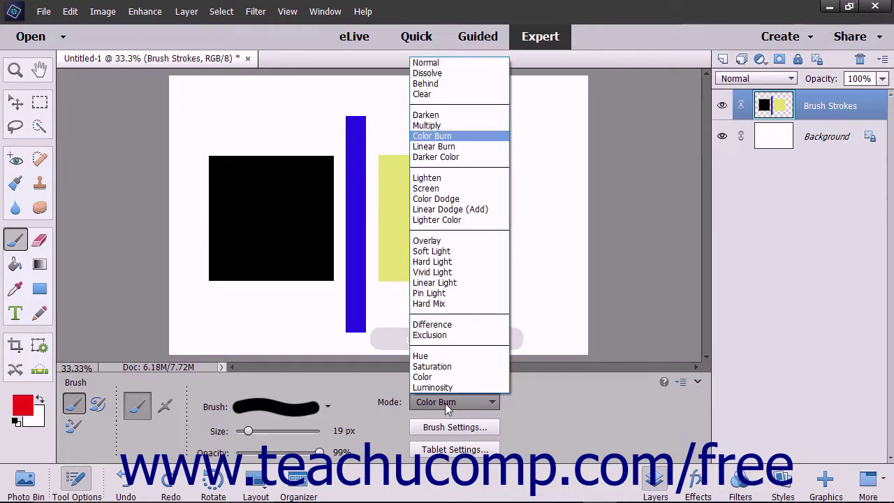
left_click(438, 146)
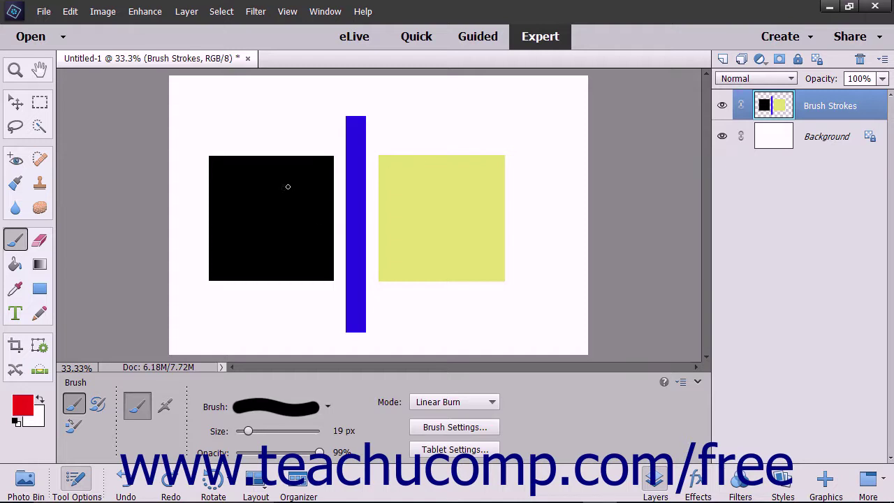
mouse_move(188, 212)
left_mouse_down()
mouse_move(239, 208)
mouse_move(292, 227)
mouse_move(405, 229)
mouse_move(507, 250)
left_mouse_up()
- Undo Linear Burn and paint a red Darker Color stroke across all three shapes
key("ctrl+z")
left_click(458, 401)
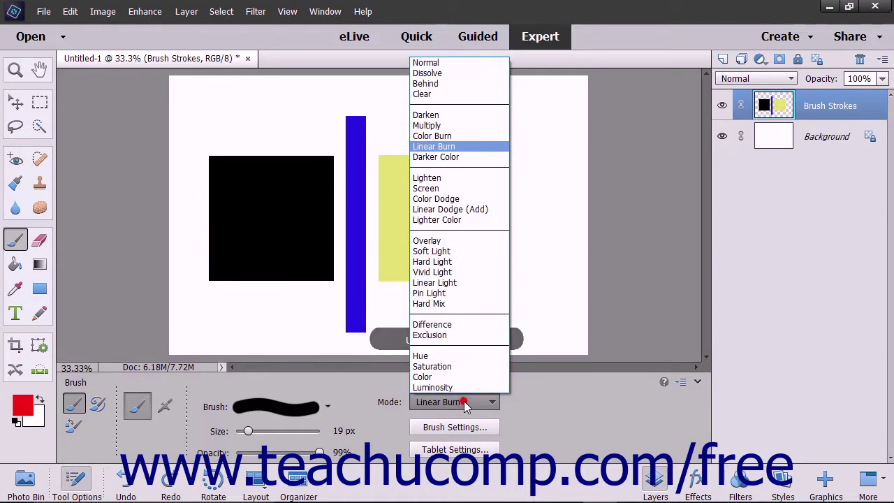
left_click(453, 155)
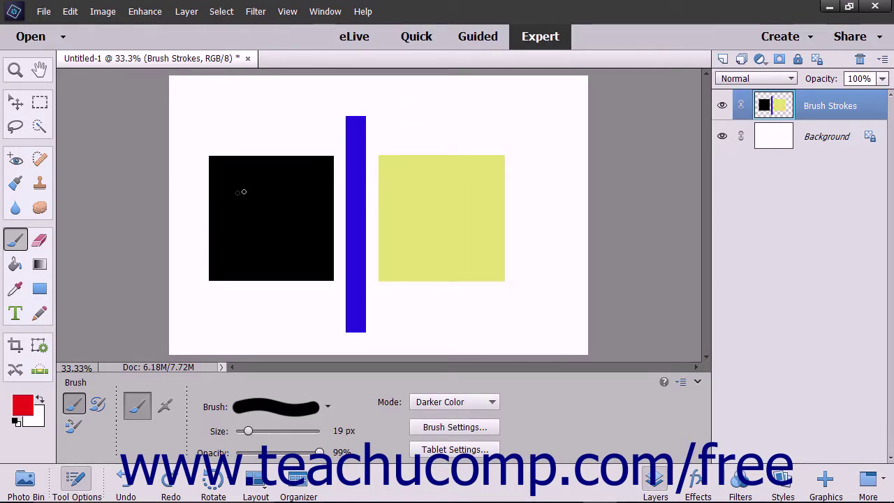
mouse_move(183, 202)
left_mouse_down()
mouse_move(216, 194)
mouse_move(304, 218)
mouse_move(448, 214)
mouse_move(545, 229)
left_mouse_up()
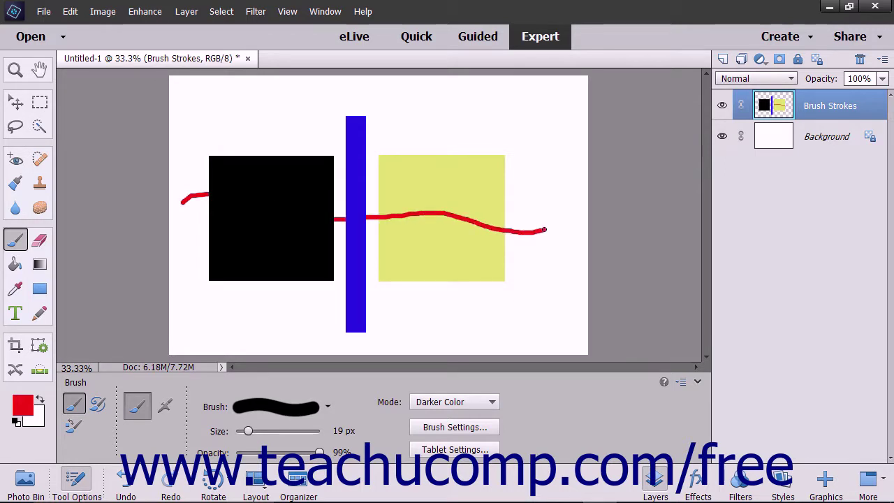
- Undo the last stroke and paint a red Lighten-mode stroke across the black square
key("ctrl+z")
left_click(455, 401)
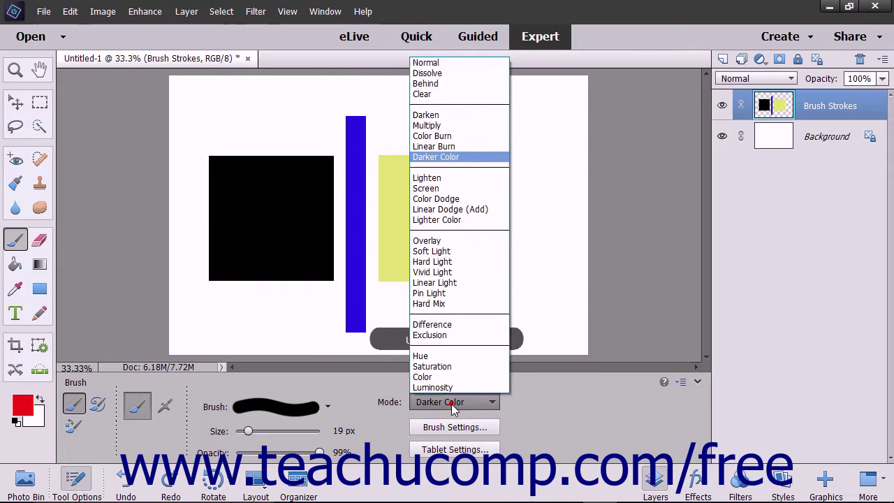
left_click(437, 179)
left_click_drag(191, 226, 393, 229)
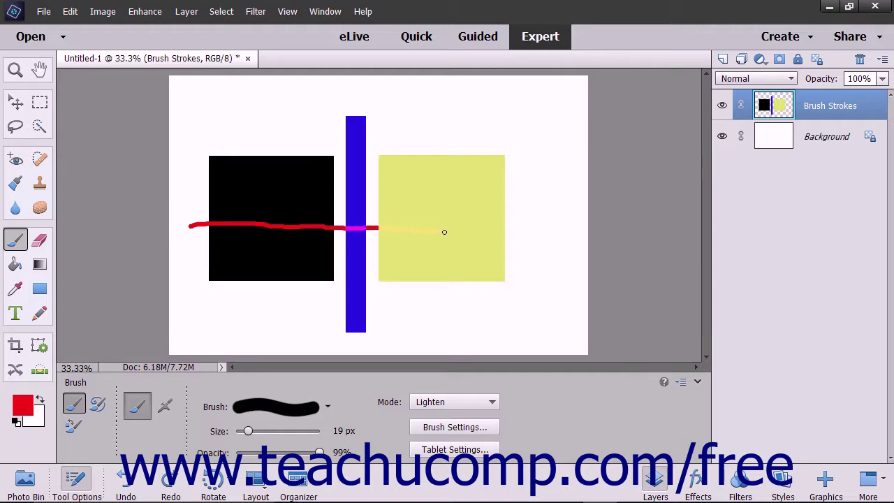
- Replace it with a red Screen-mode stroke across the black square, blue bar and yellow square
key("ctrl+z")
left_click(454, 402)
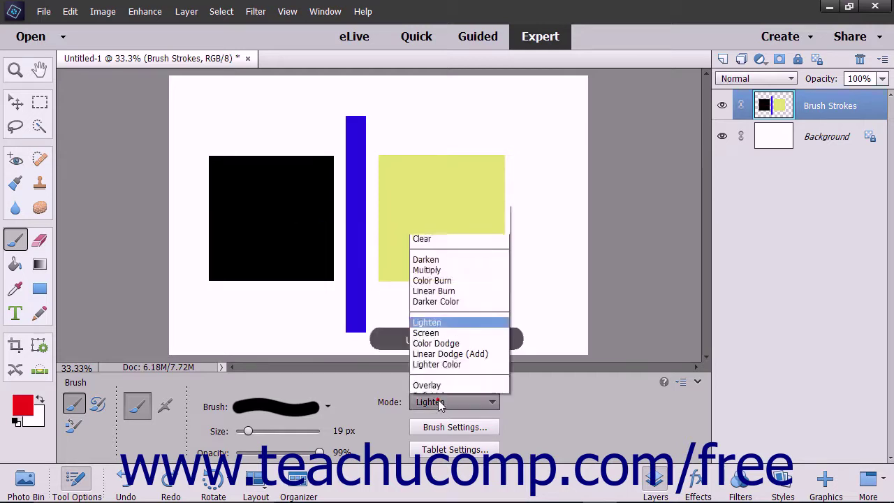
left_click(428, 188)
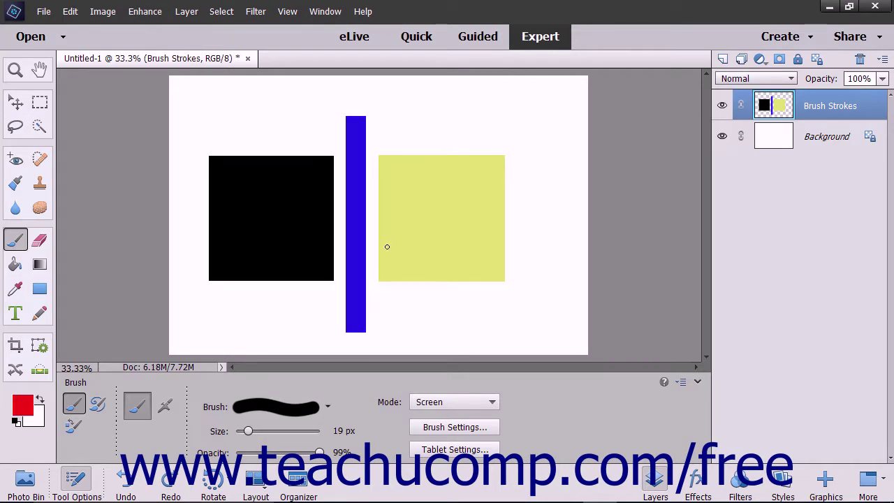
left_click_drag(199, 223, 372, 226)
left_click_drag(473, 239, 521, 240)
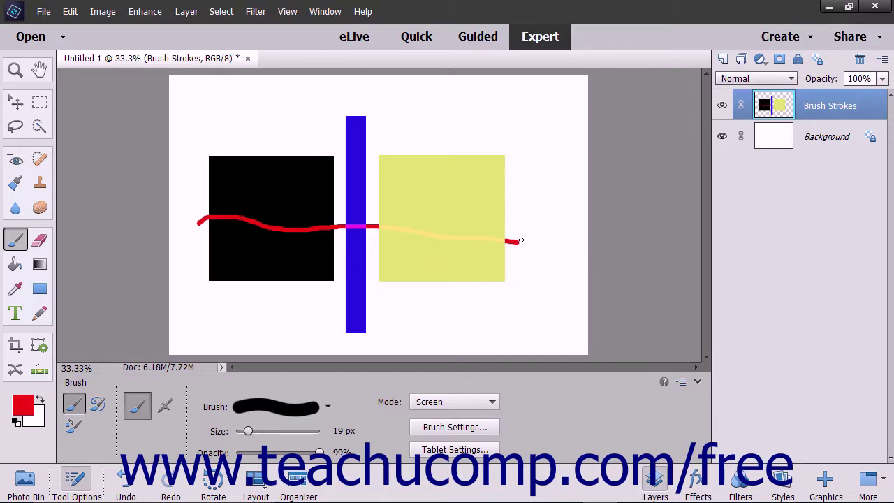
- Undo the Screen stroke and paint a red Color Dodge stroke across the shapes
key("ctrl+z")
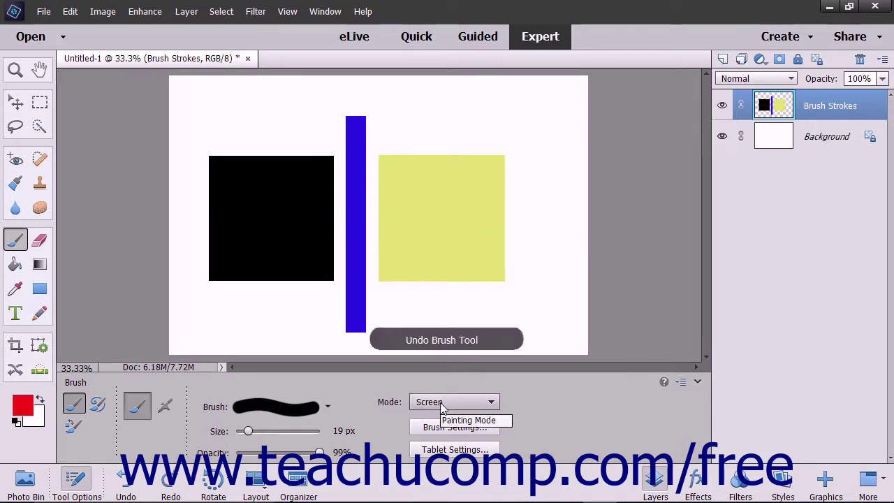
left_click(454, 403)
left_click(453, 199)
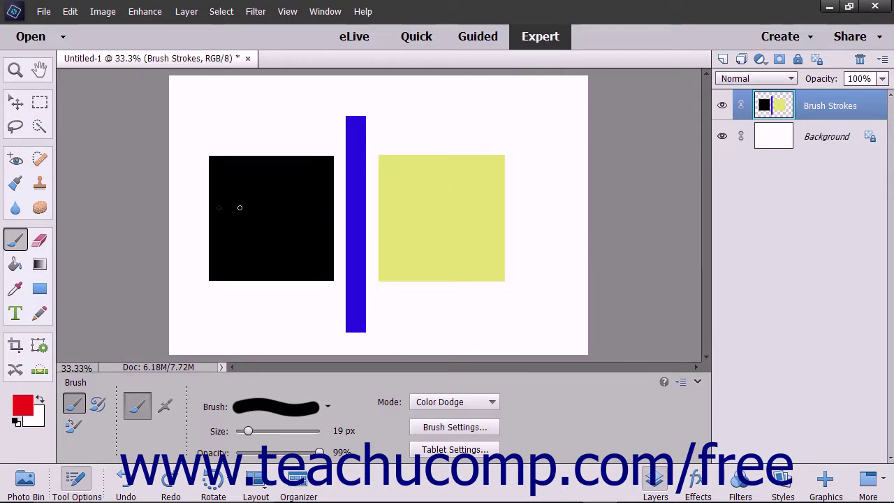
mouse_move(195, 212)
left_mouse_down()
mouse_move(270, 220)
mouse_move(515, 220)
left_mouse_up()
- Replace the Color Dodge stroke with a red Linear Dodge (Add) stroke
key("ctrl+z")
left_click(441, 402)
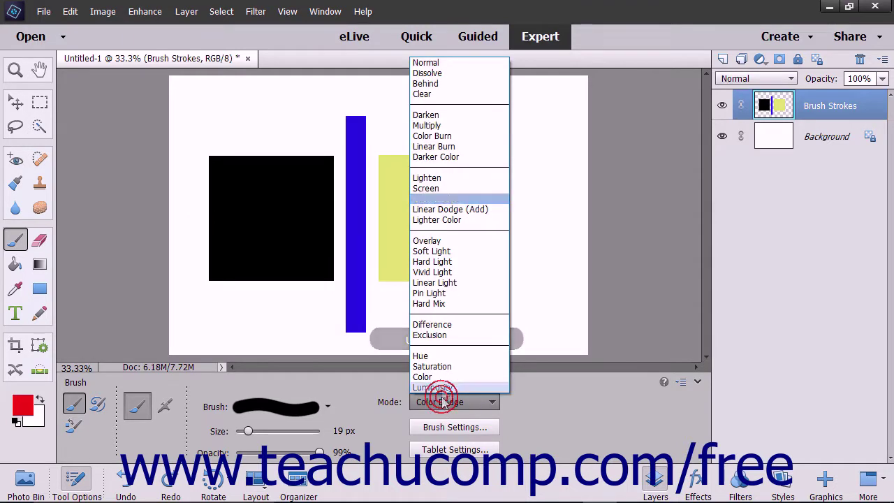
left_click(440, 209)
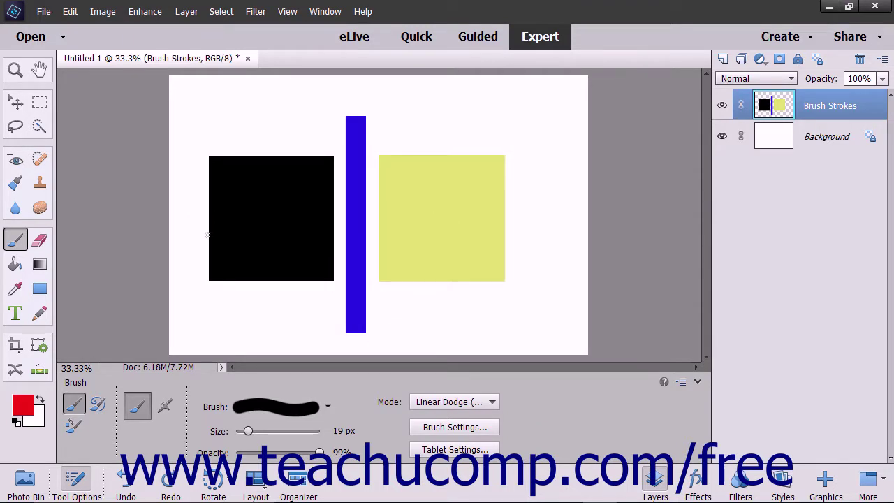
mouse_move(192, 225)
left_mouse_down()
mouse_move(250, 210)
mouse_move(287, 227)
mouse_move(370, 220)
mouse_move(522, 235)
left_mouse_up()
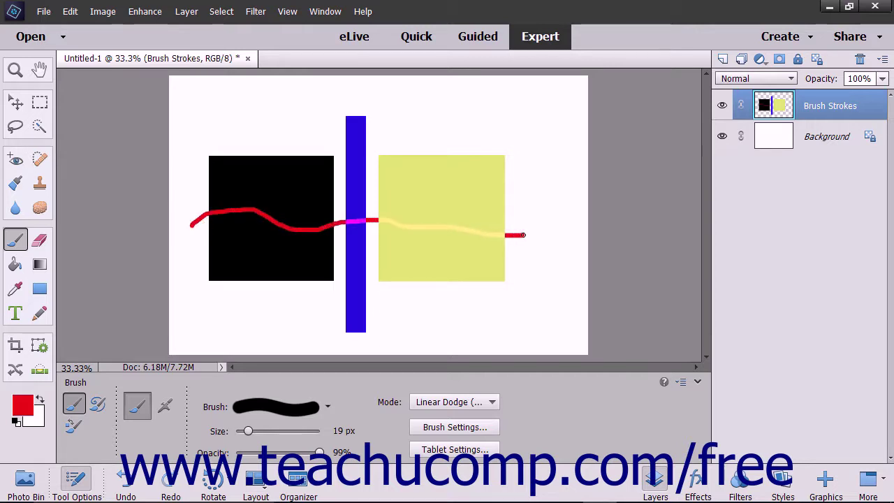
- Undo Linear Dodge and paint a red Lighter Color stroke across all three shapes
key("ctrl+z")
left_click(454, 402)
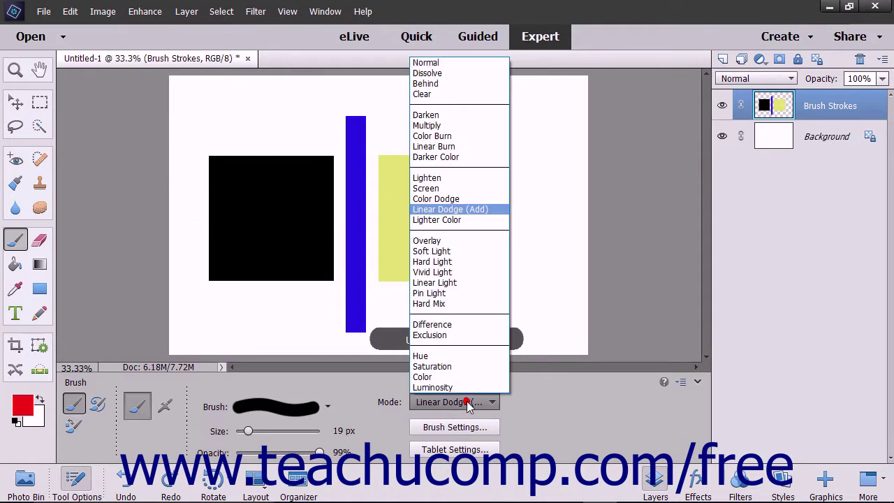
left_click(460, 221)
mouse_move(191, 248)
left_mouse_down()
mouse_move(278, 234)
mouse_move(436, 234)
left_mouse_up()
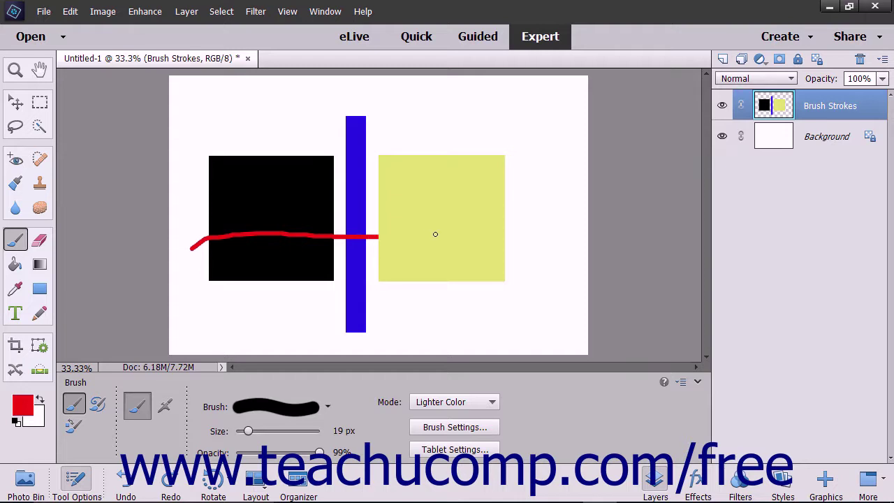
left_click_drag(497, 237, 534, 238)
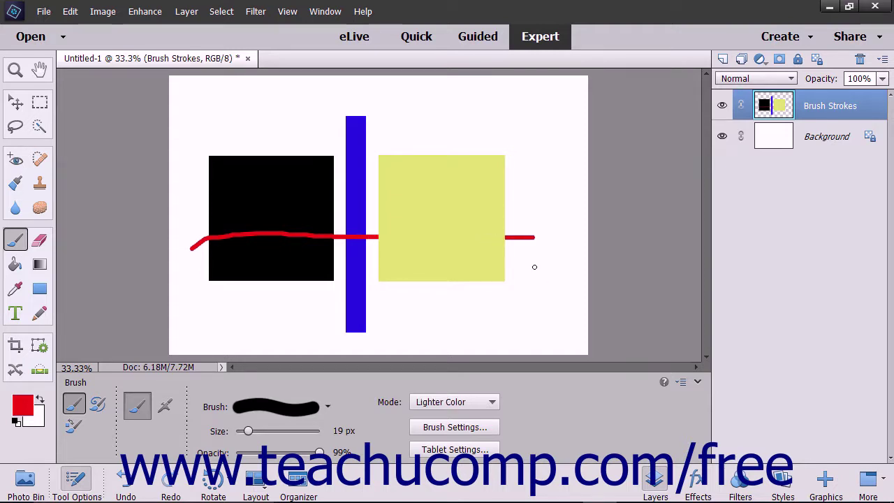
- Undo the Lighter Color stroke and paint a red Overlay-mode stroke across the shapes
key("ctrl+z")
left_click(454, 402)
left_click(454, 187)
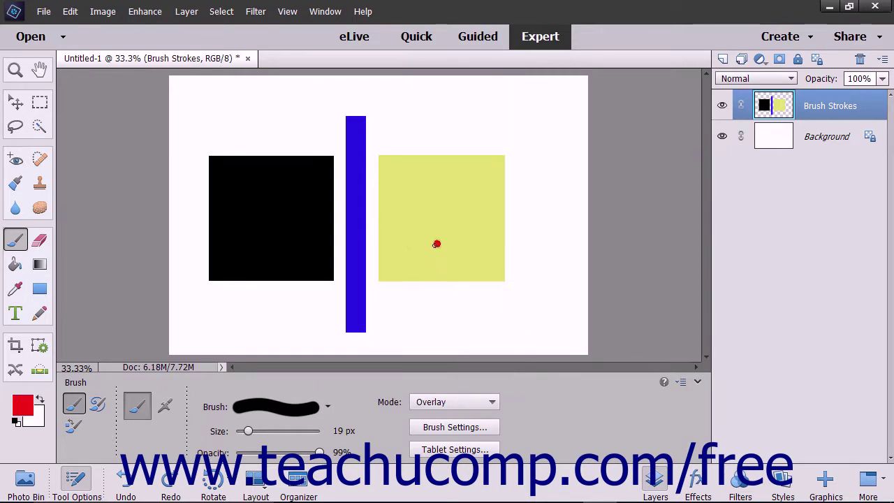
mouse_move(191, 227)
left_mouse_down()
mouse_move(343, 241)
mouse_move(451, 232)
mouse_move(531, 246)
left_mouse_up()
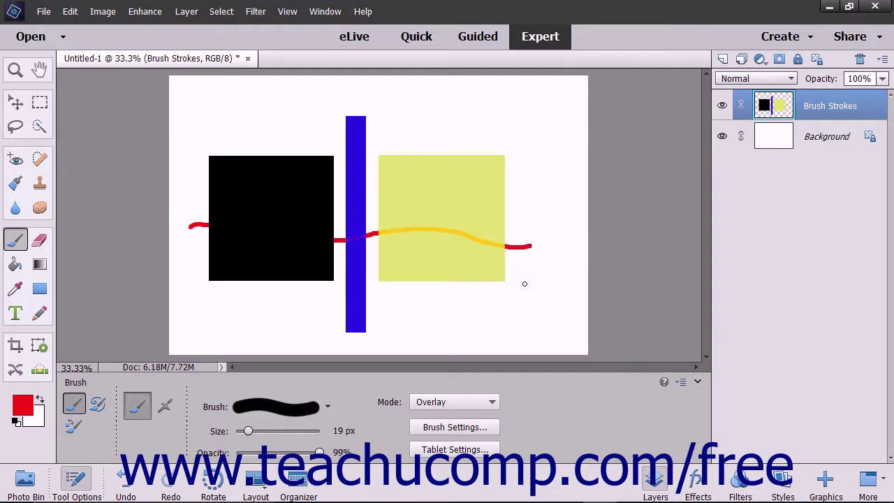
- Replace it with a red Soft Light stroke through the black and yellow squares
key("ctrl+z")
left_click(448, 401)
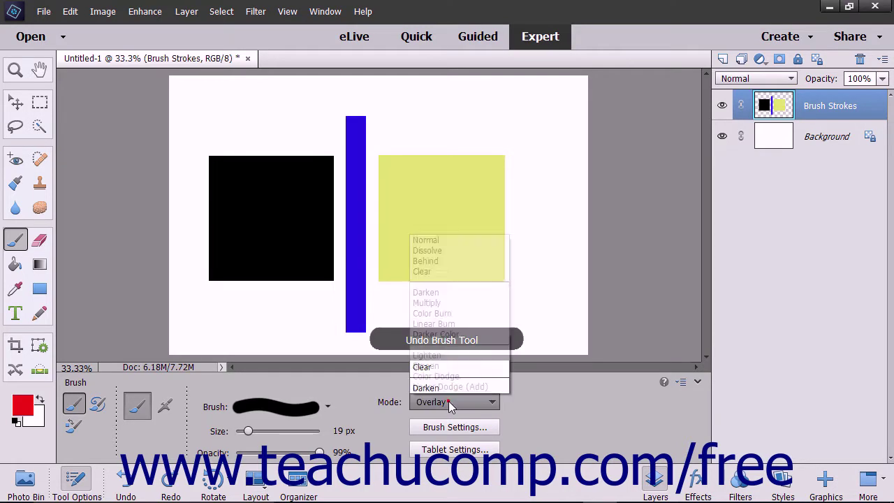
left_click(432, 251)
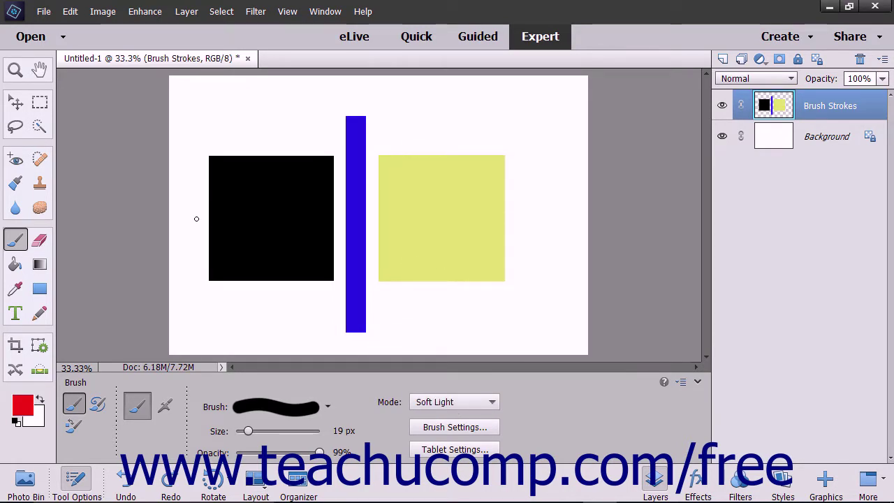
left_click_drag(196, 219, 285, 225)
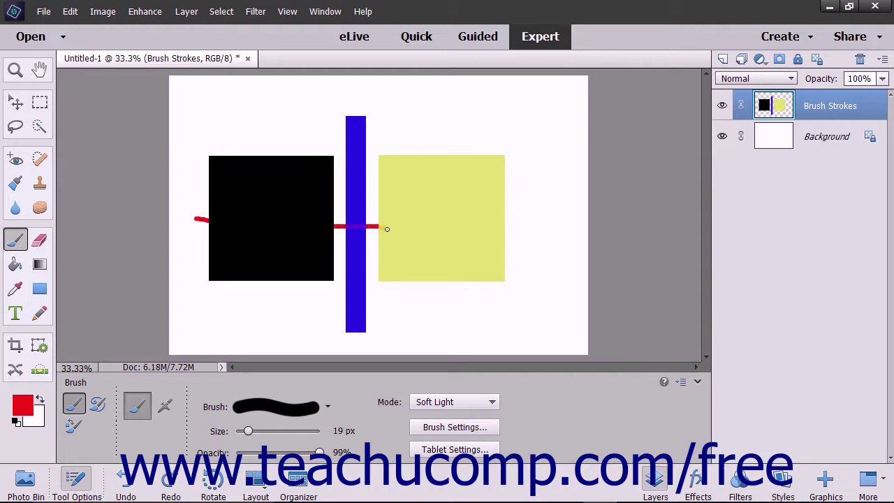
left_click_drag(439, 235, 518, 237)
- Undo Soft Light and paint a red Hard Light stroke across all three shapes
key("ctrl+z")
left_click(444, 403)
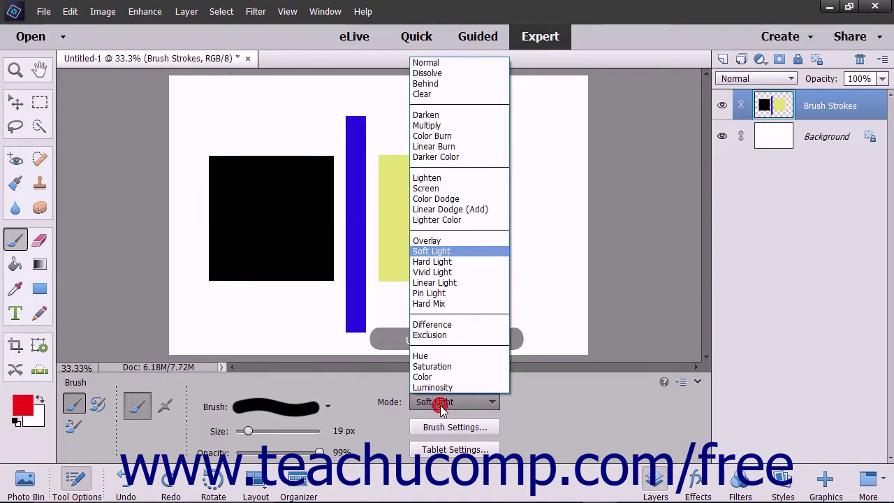
left_click(432, 261)
mouse_move(187, 213)
left_mouse_down()
mouse_move(316, 206)
mouse_move(457, 230)
mouse_move(516, 229)
left_mouse_up()
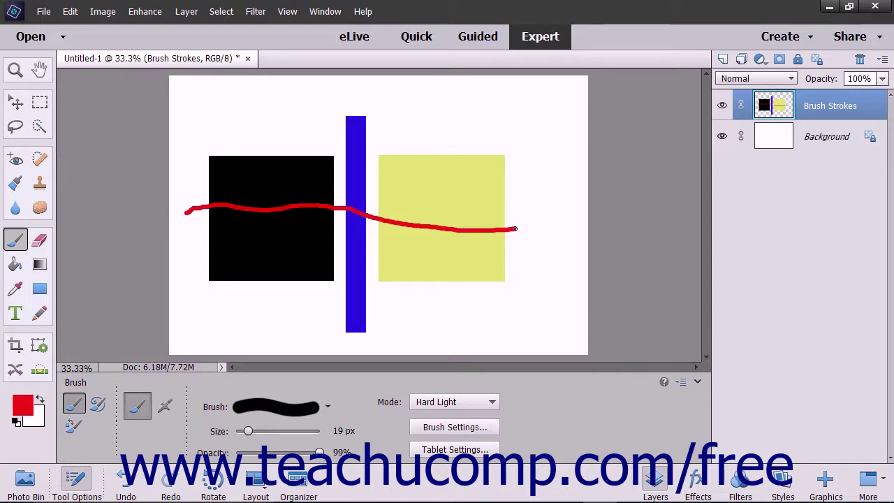
- Undo the Hard Light stroke and paint a red Vivid Light stroke across the shapes
key("ctrl+z")
left_click(434, 402)
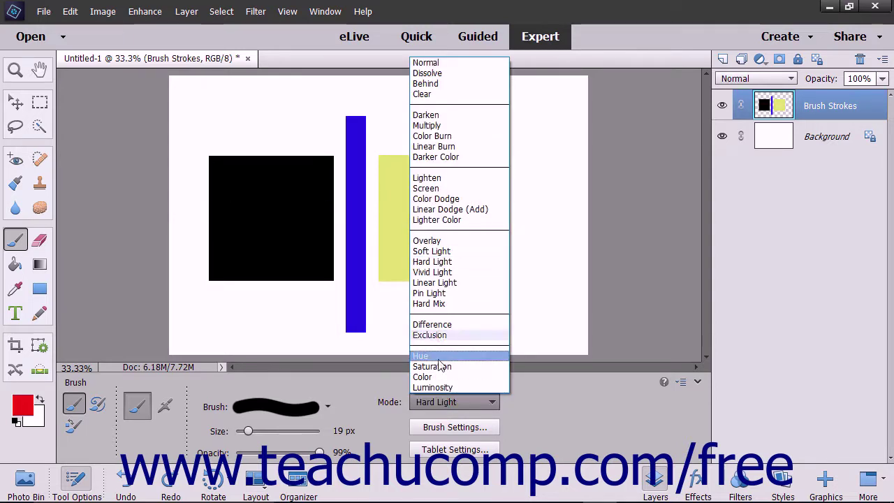
left_click(433, 272)
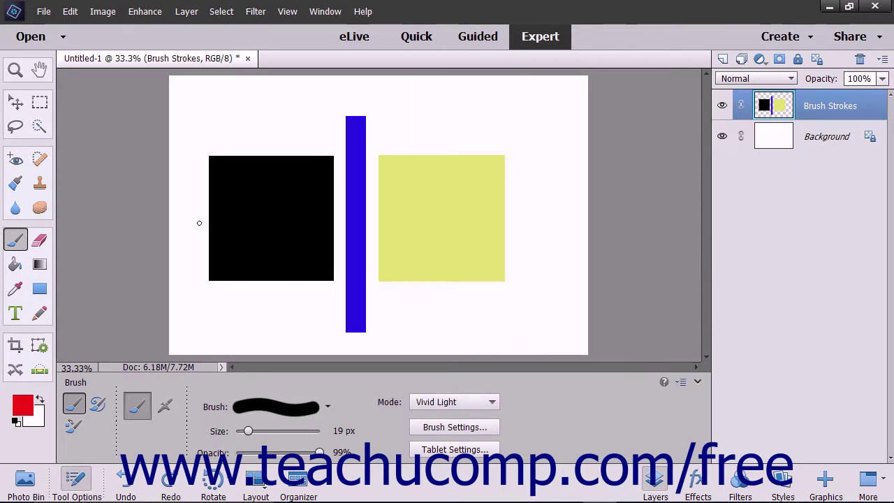
mouse_move(199, 223)
left_mouse_down()
mouse_move(258, 239)
mouse_move(487, 244)
left_mouse_up()
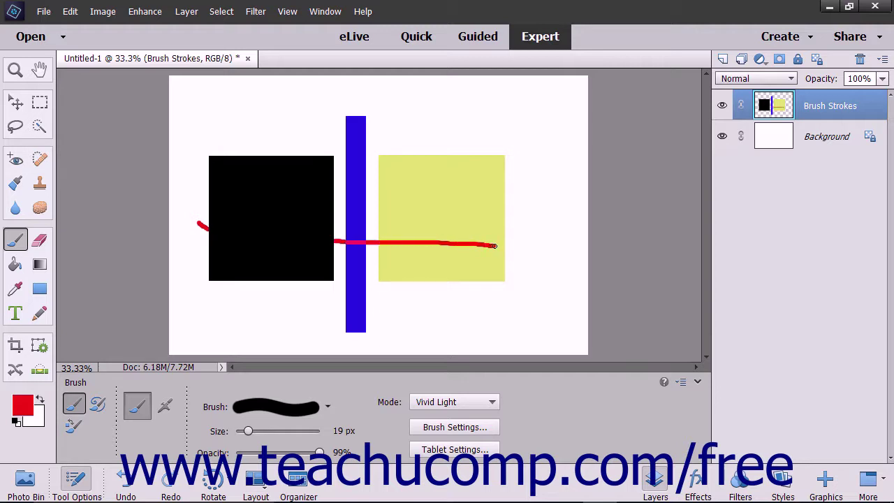
- Replace the Vivid Light stroke with a red Linear Light stroke across the three shapes
key("ctrl+z")
left_click(454, 402)
left_click(443, 283)
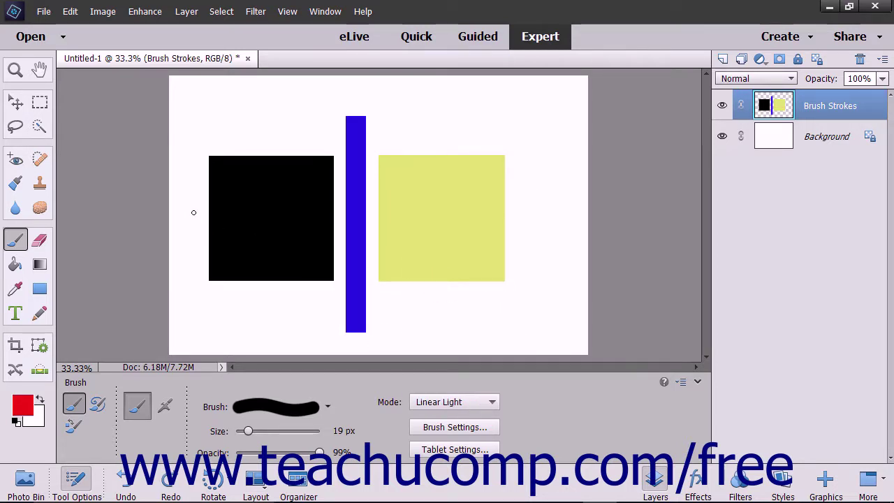
mouse_move(194, 212)
left_mouse_down()
mouse_move(278, 246)
mouse_move(414, 239)
mouse_move(469, 248)
left_mouse_up()
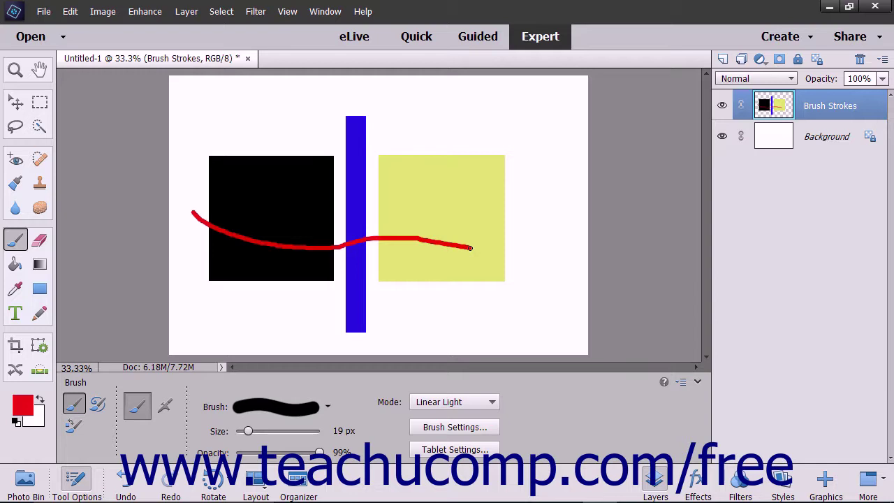
- Paint a red Pin Light stroke across the shapes, then undo it
left_click(454, 401)
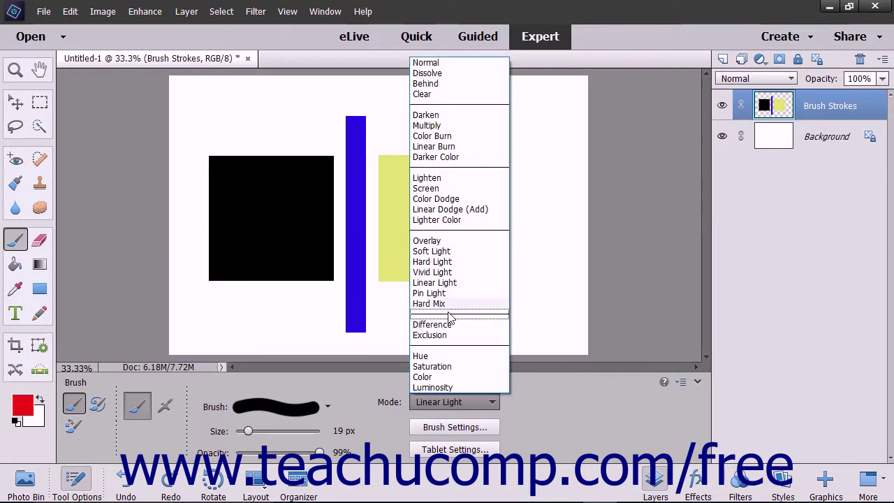
left_click(441, 293)
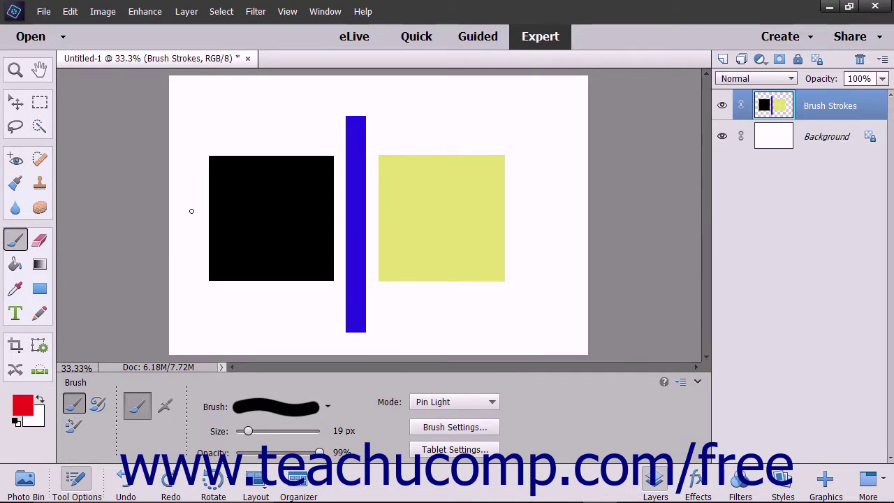
mouse_move(191, 211)
left_mouse_down()
mouse_move(273, 238)
mouse_move(401, 238)
mouse_move(436, 267)
left_mouse_up()
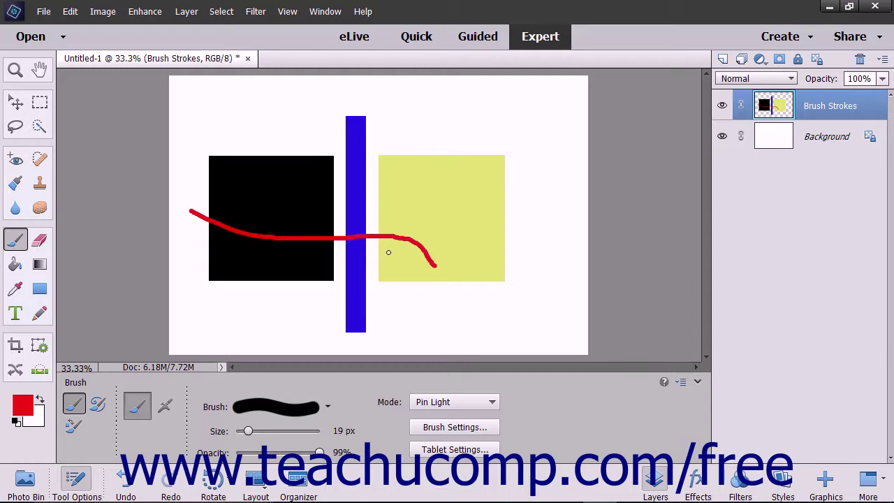
key("ctrl+z")
- Paint a red Hard Mix stroke across the shapes, then undo it
left_click(455, 401)
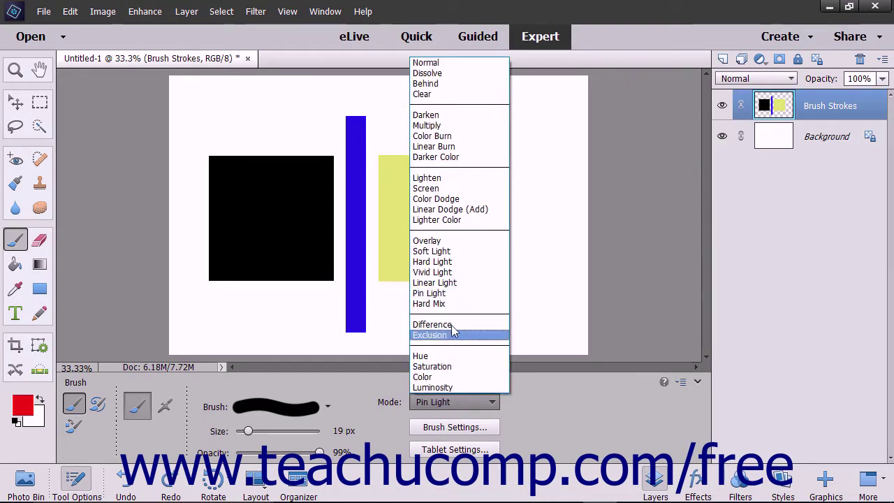
left_click(444, 304)
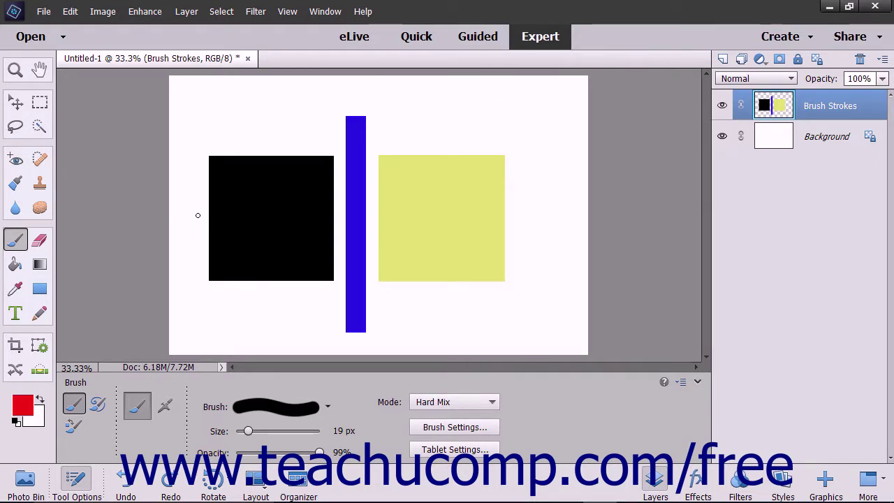
left_click_drag(198, 215, 529, 226)
key("ctrl+z")
- Paint a red Difference-mode stroke across the shapes, then undo it
left_click(459, 401)
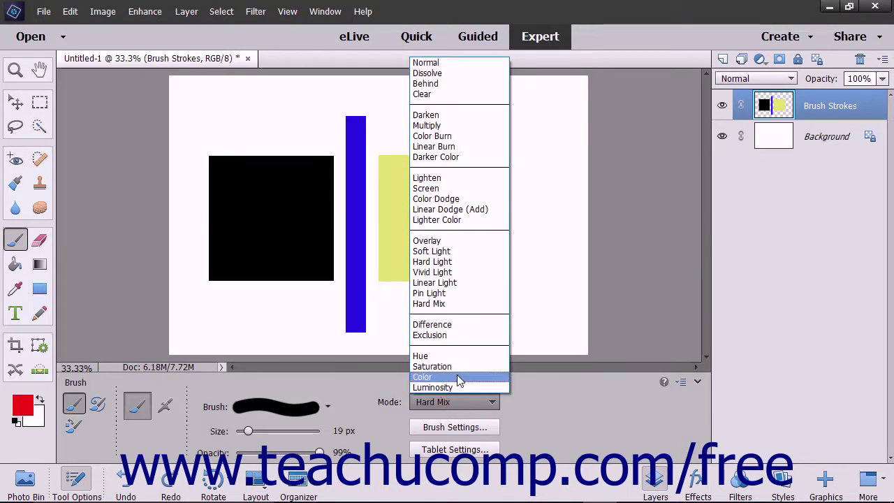
left_click(438, 321)
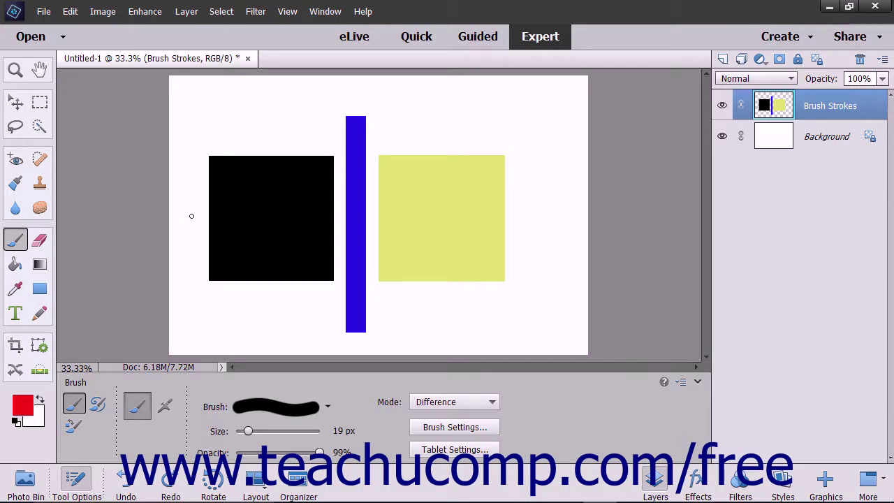
mouse_move(192, 216)
left_mouse_down()
mouse_move(307, 219)
mouse_move(446, 238)
mouse_move(547, 238)
left_mouse_up()
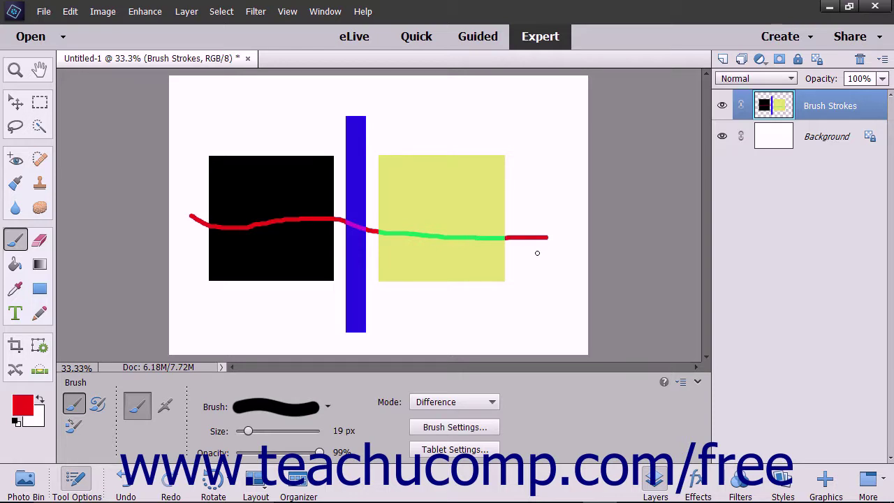
key("ctrl+z")
- Paint a red Exclusion stroke that turns green over the yellow square, then undo it
left_click(457, 404)
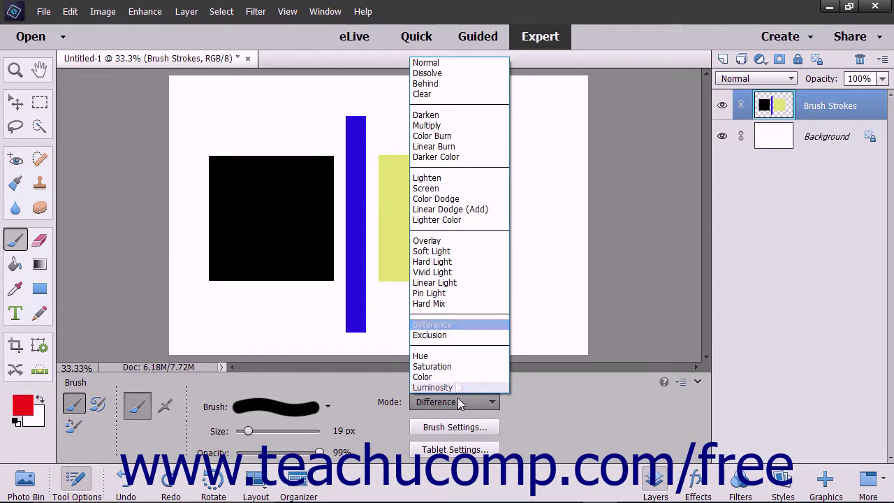
left_click(442, 336)
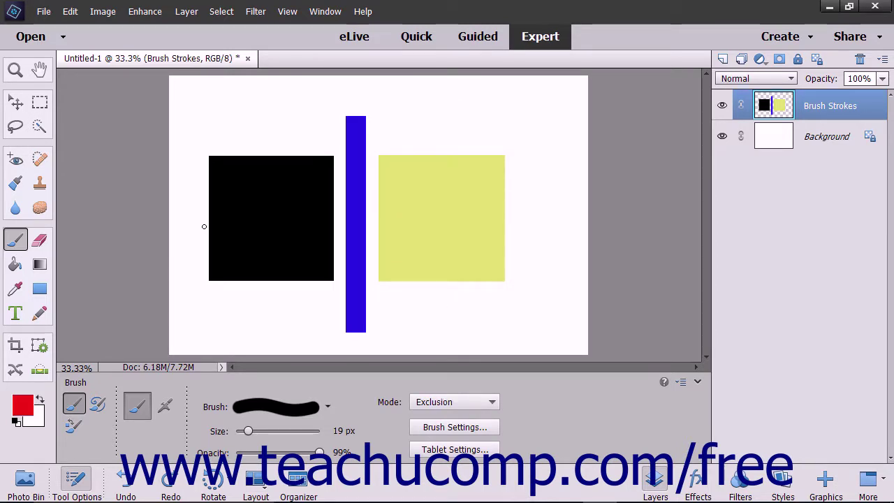
left_click_drag(204, 227, 523, 244)
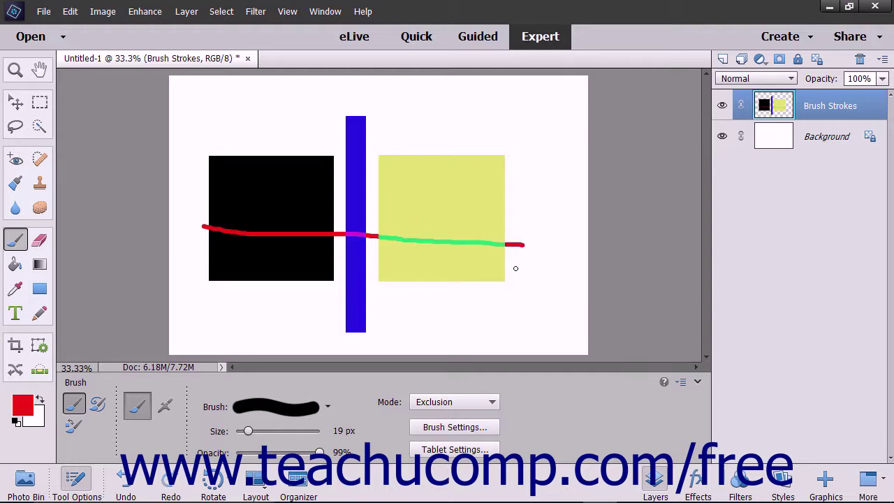
key("ctrl+z")
left_click(454, 402)
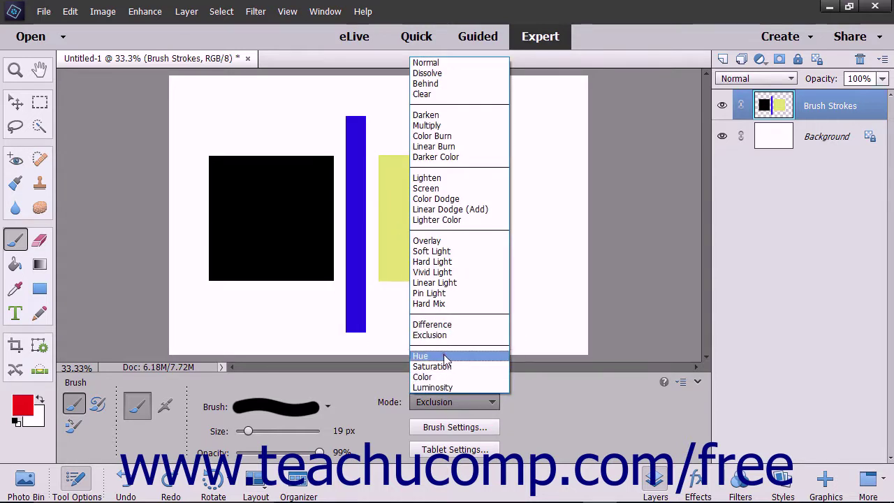
- Paint a red Hue-mode stroke across the shapes, then undo it
left_click(443, 355)
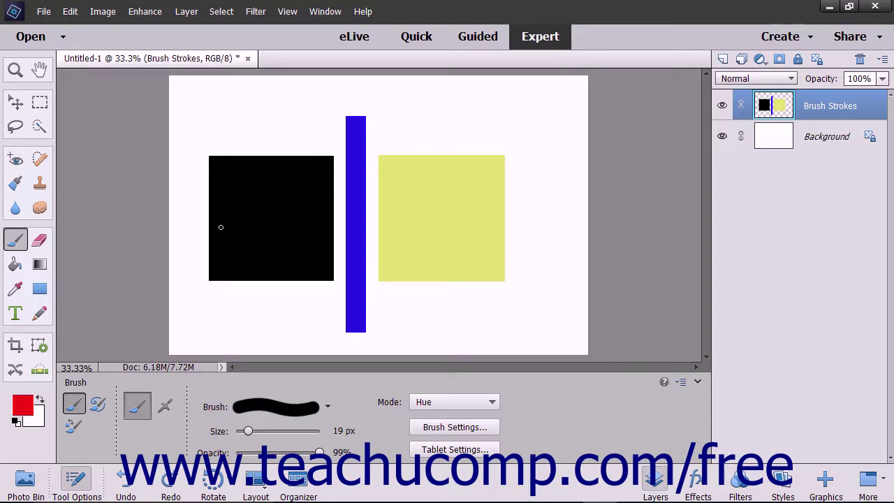
mouse_move(193, 206)
left_mouse_down()
mouse_move(263, 230)
mouse_move(390, 228)
mouse_move(479, 249)
mouse_move(539, 234)
left_mouse_up()
key("ctrl+z")
- Paint a red Saturation-mode stroke across the shapes, then undo it
left_click(449, 403)
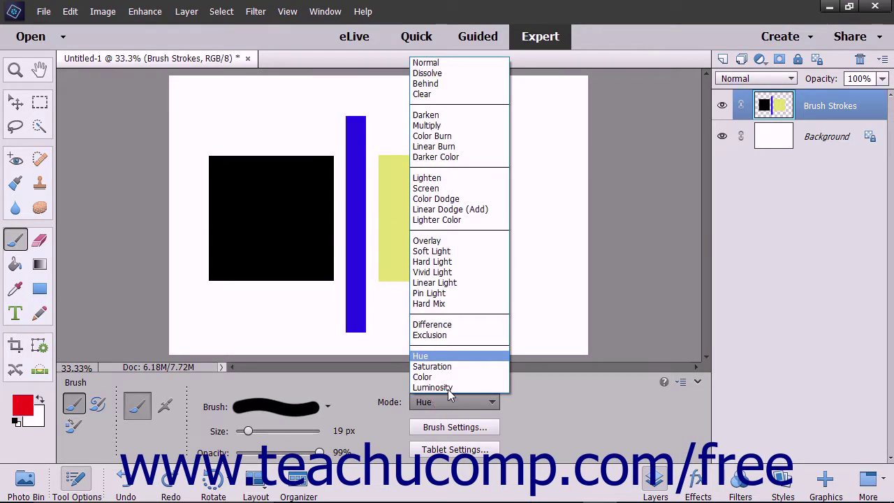
left_click(449, 367)
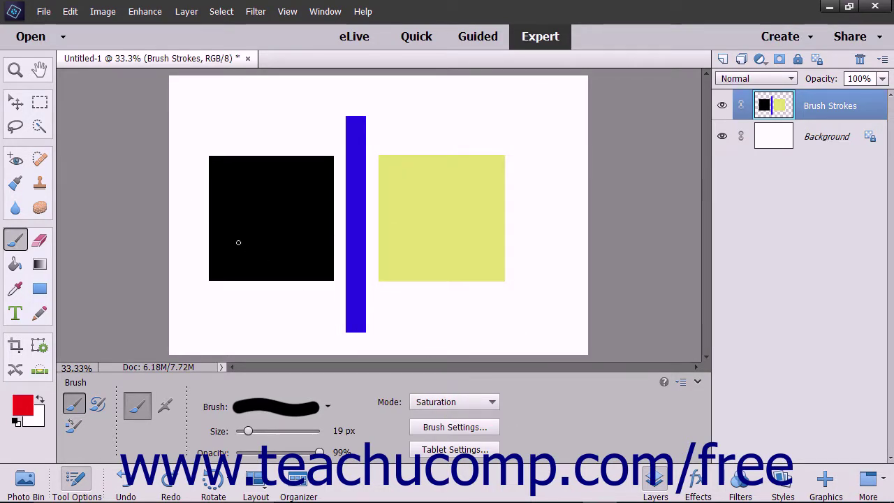
left_click_drag(191, 211, 436, 227)
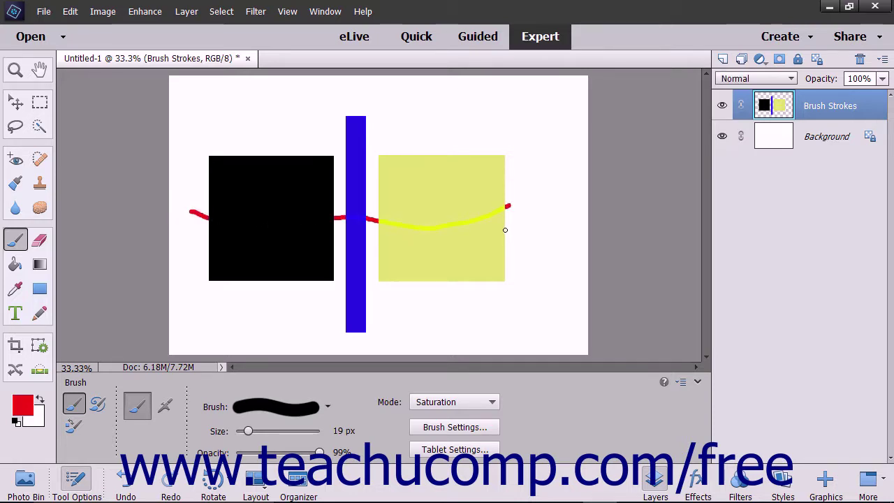
key("ctrl+z")
- Paint a red Color-mode stroke that turns pink over yellow and vanishes on black
left_click(458, 402)
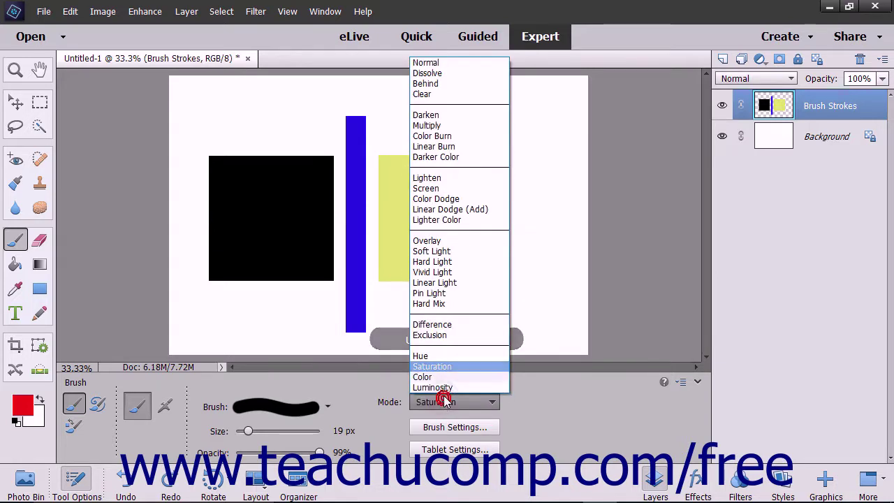
left_click(446, 377)
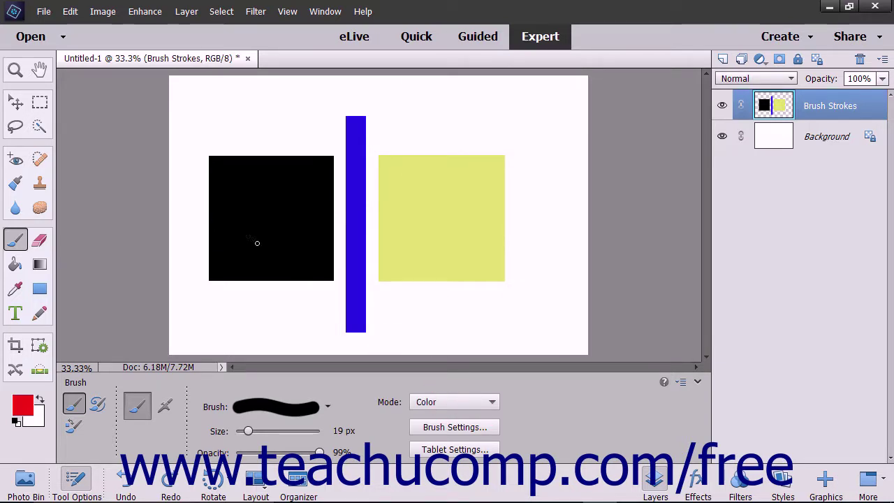
mouse_move(186, 204)
left_mouse_down()
mouse_move(257, 244)
mouse_move(529, 250)
left_mouse_up()
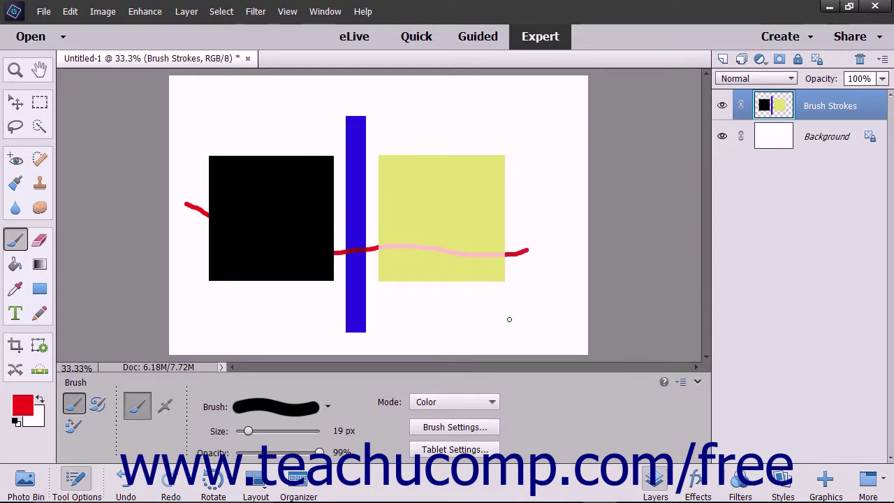